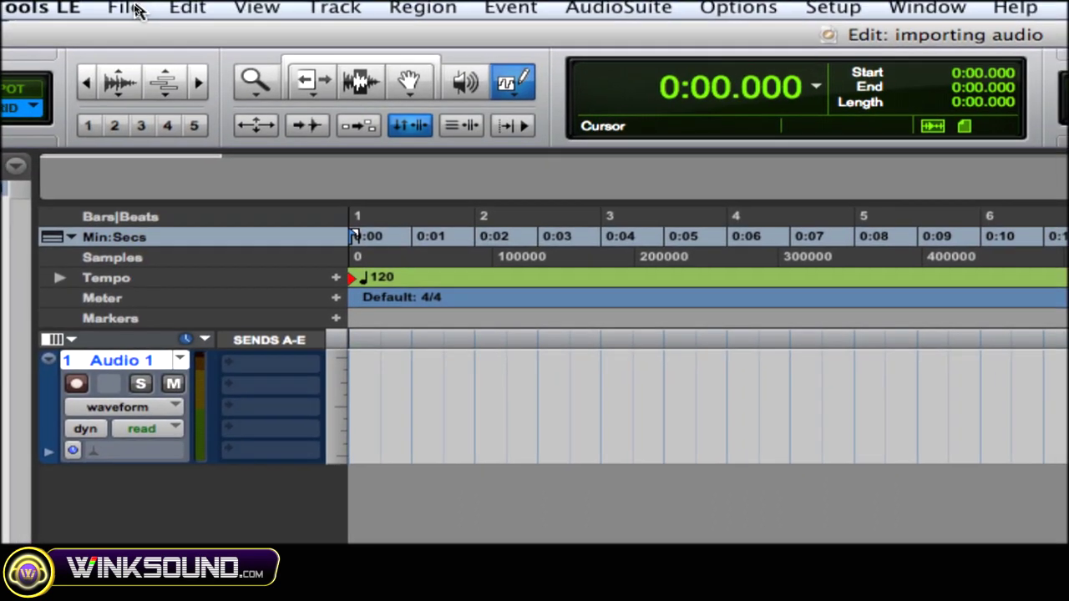
# - Open File > Import > Audio to list Desktop files such as Bass.m4a and Drums.m4a
pyautogui.click(131, 8)
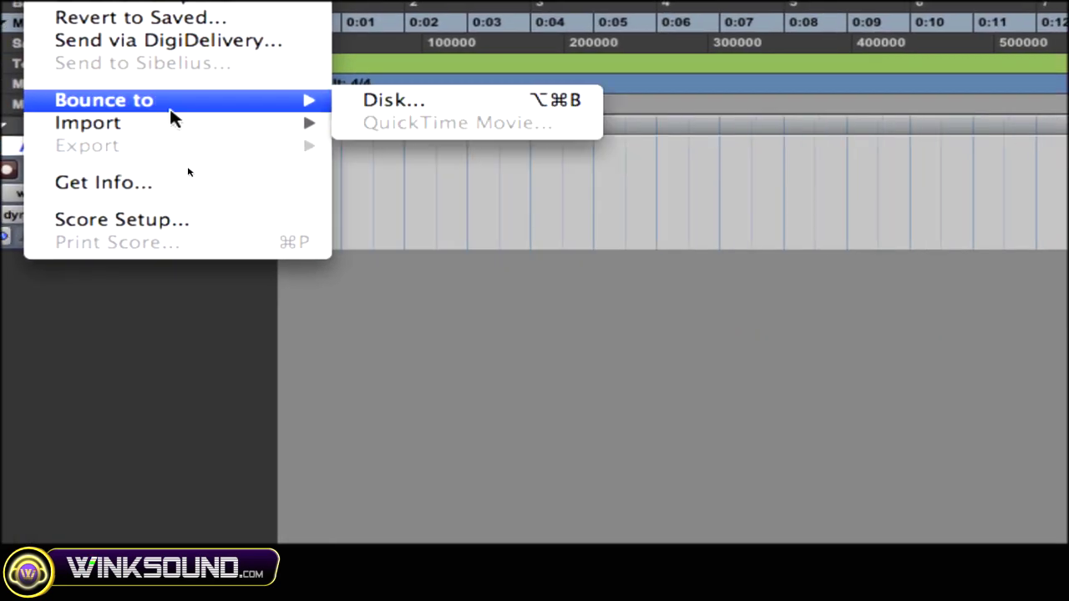
pyautogui.moveTo(243, 345)
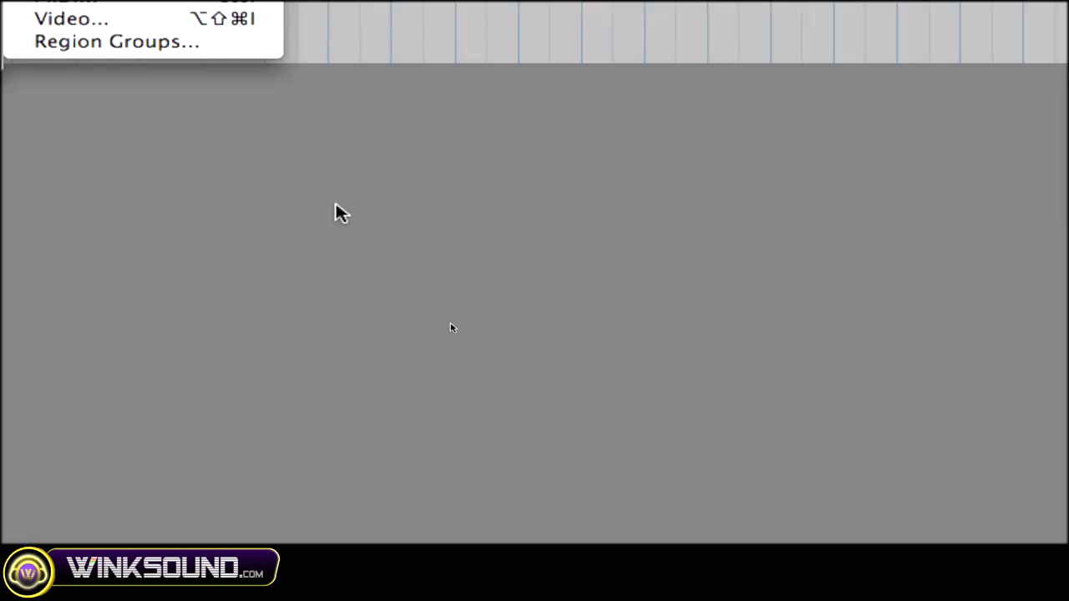
pyautogui.click(505, 358)
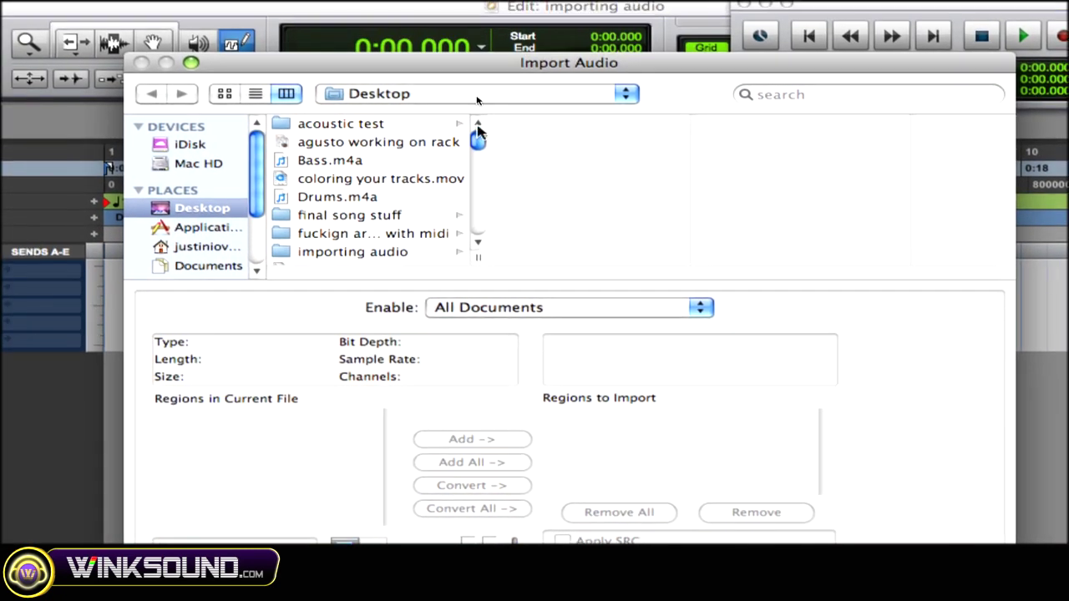
# - Browse Samples > ATP_sample_pack > drum machine samples into the [KB6]_Casio_Rapman folder
pyautogui.moveTo(473, 67); pyautogui.dragTo(471, 95)
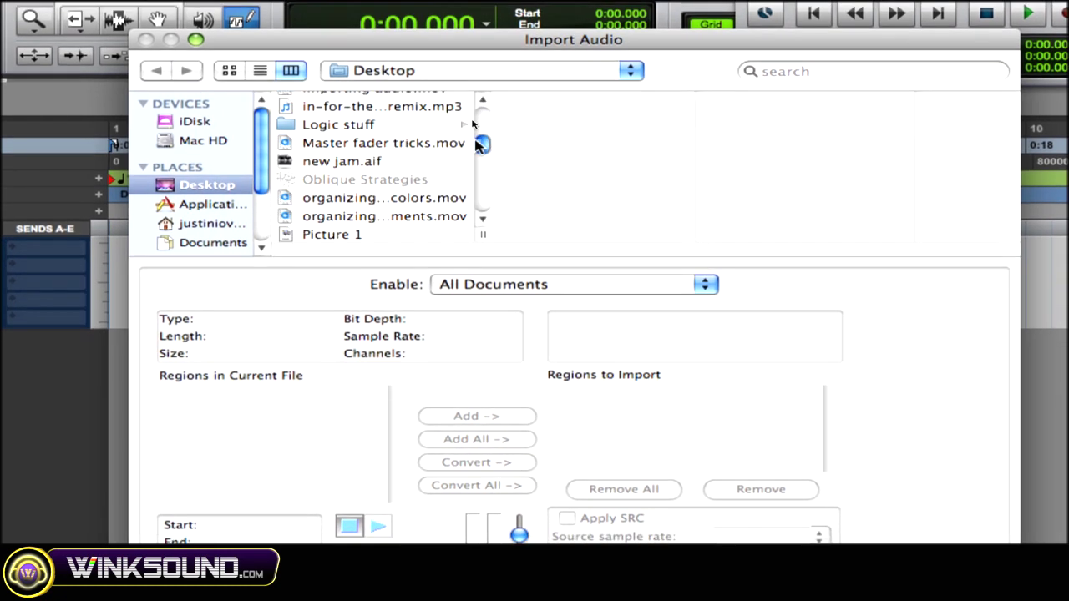
pyautogui.moveTo(478, 145); pyautogui.dragTo(479, 190)
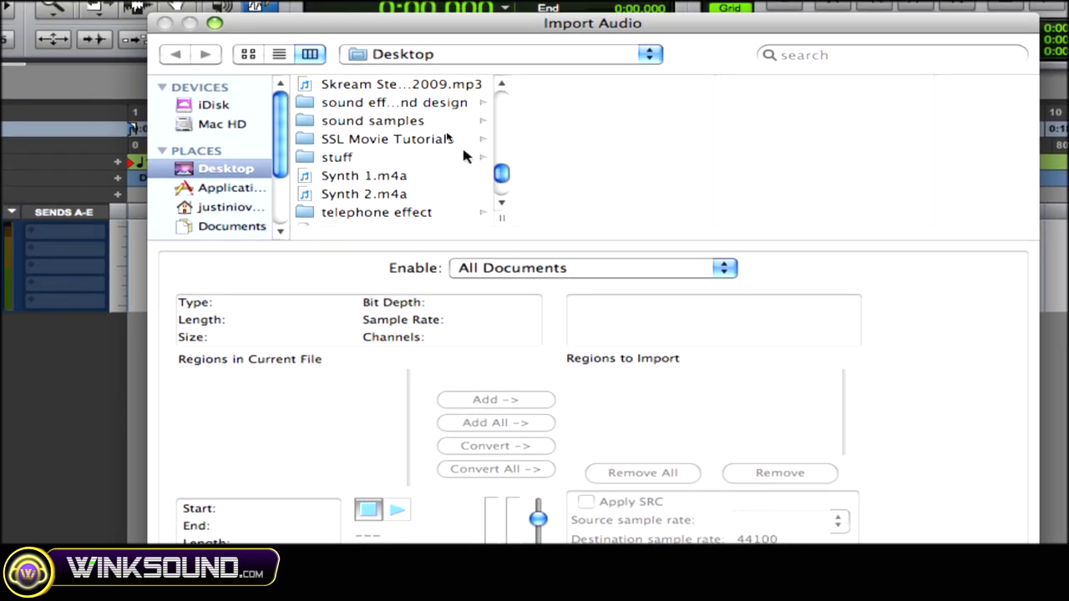
pyautogui.click(480, 120)
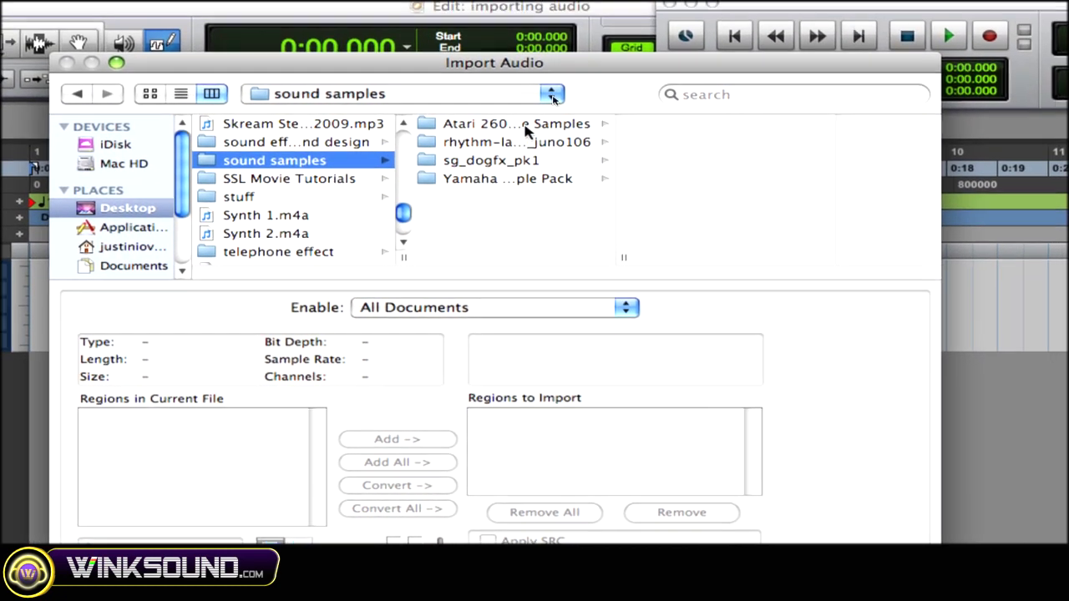
pyautogui.click(528, 130)
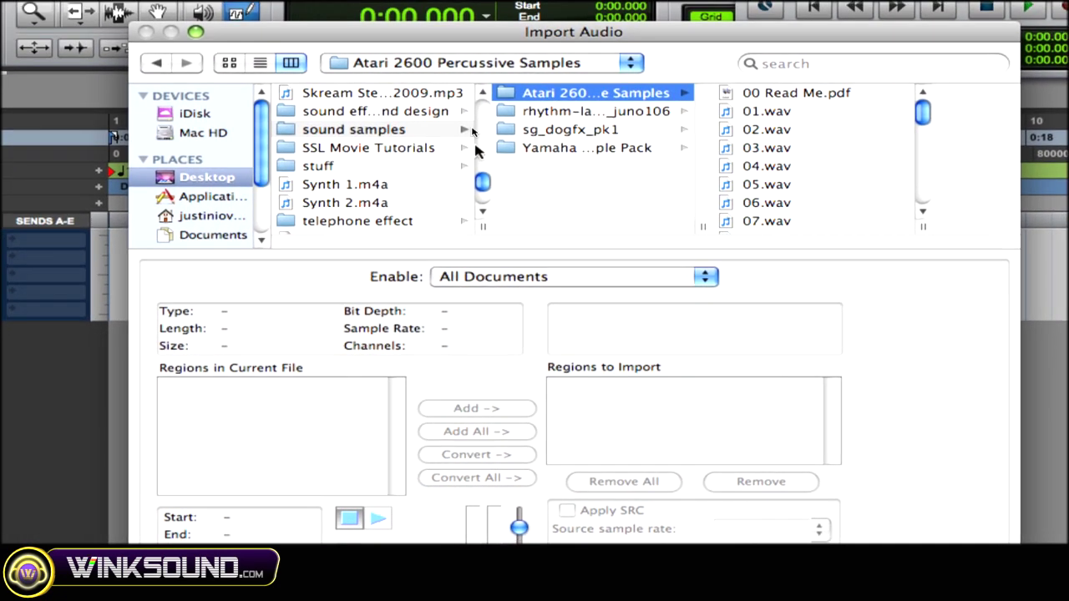
pyautogui.scroll(-3, 478, 168)
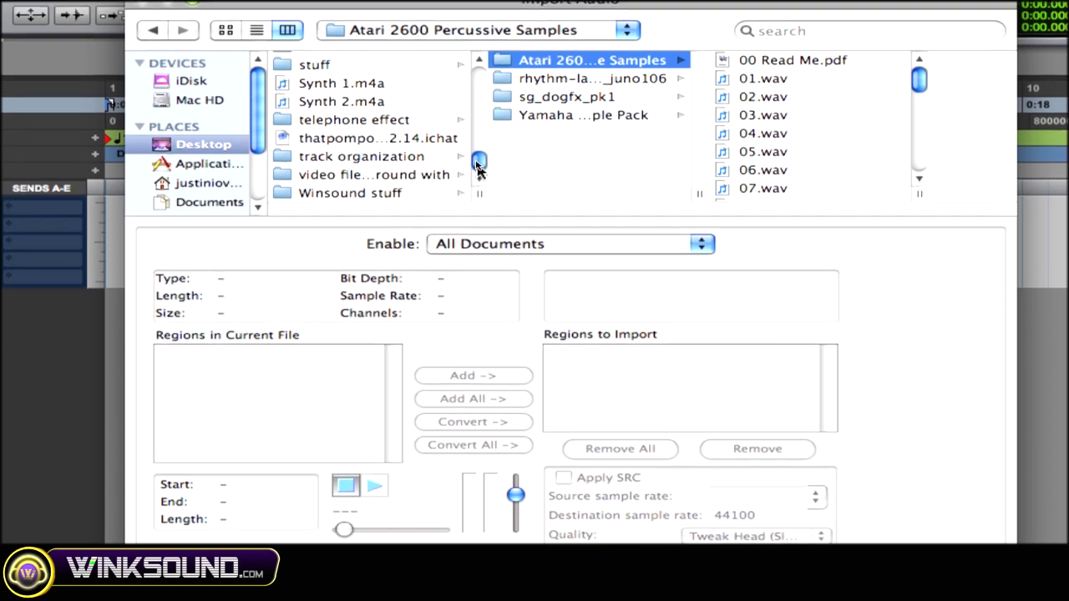
pyautogui.scroll(5, 478, 167)
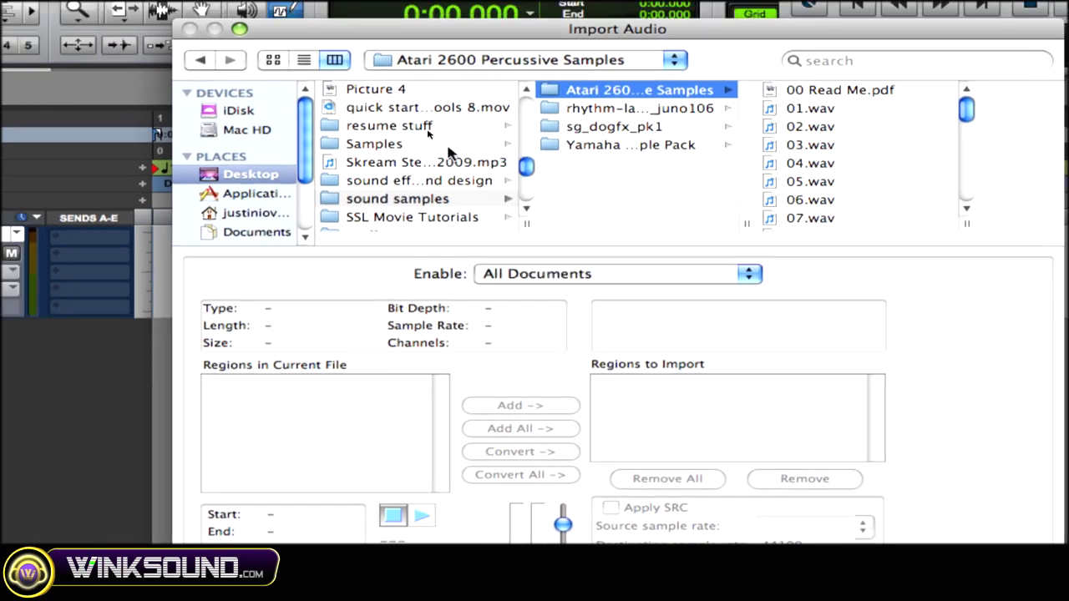
pyautogui.click(446, 144)
pyautogui.click(541, 112)
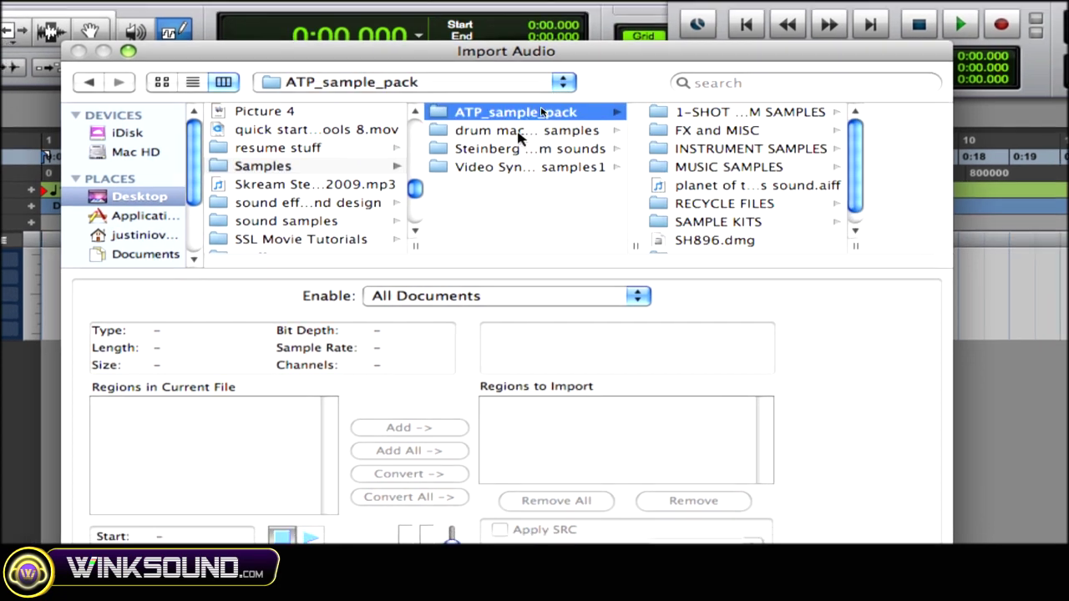
pyautogui.click(520, 131)
pyautogui.click(702, 112)
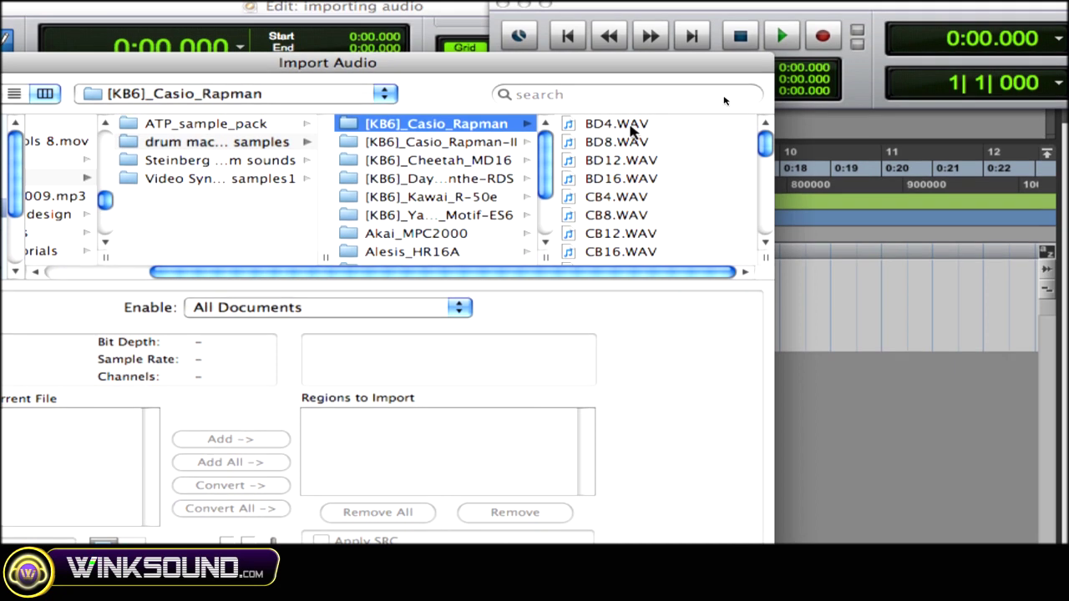
# - Preview BD4, BD16, CB4, CB12 and BD12 details, showing each needs bit-depth conversion
pyautogui.click(630, 126)
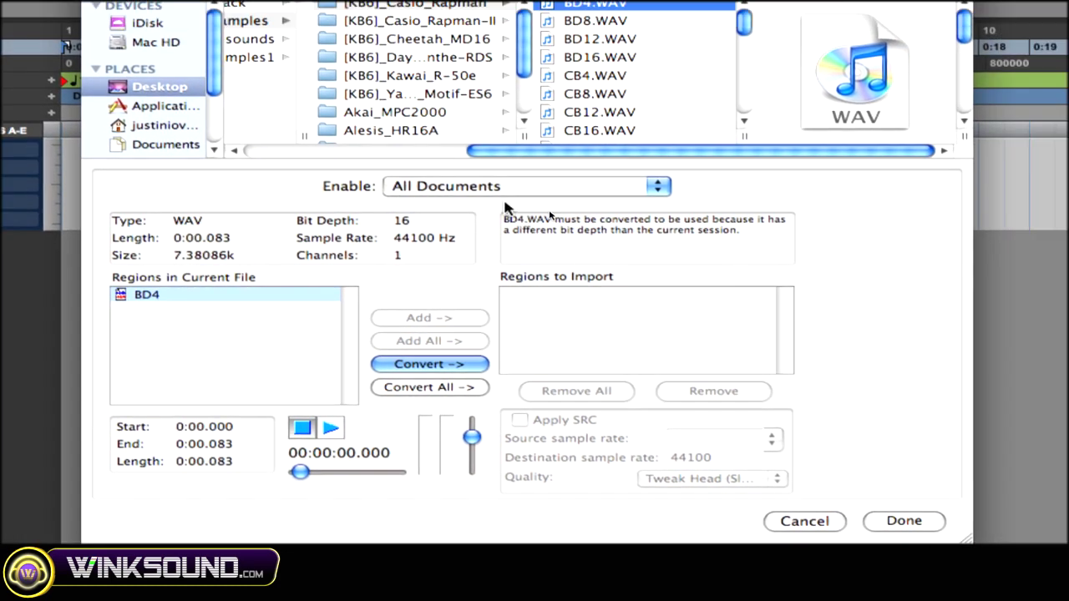
pyautogui.click(600, 57)
pyautogui.click(594, 76)
pyautogui.click(600, 112)
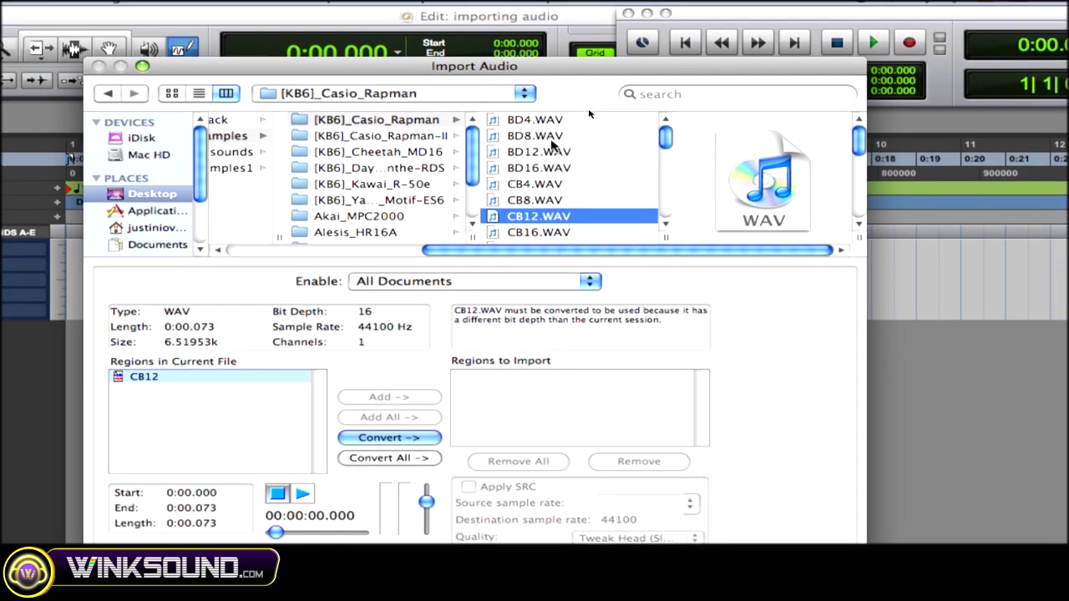
pyautogui.press('Up')
pyautogui.press('Up')
pyautogui.press('Up')
pyautogui.press('Up')
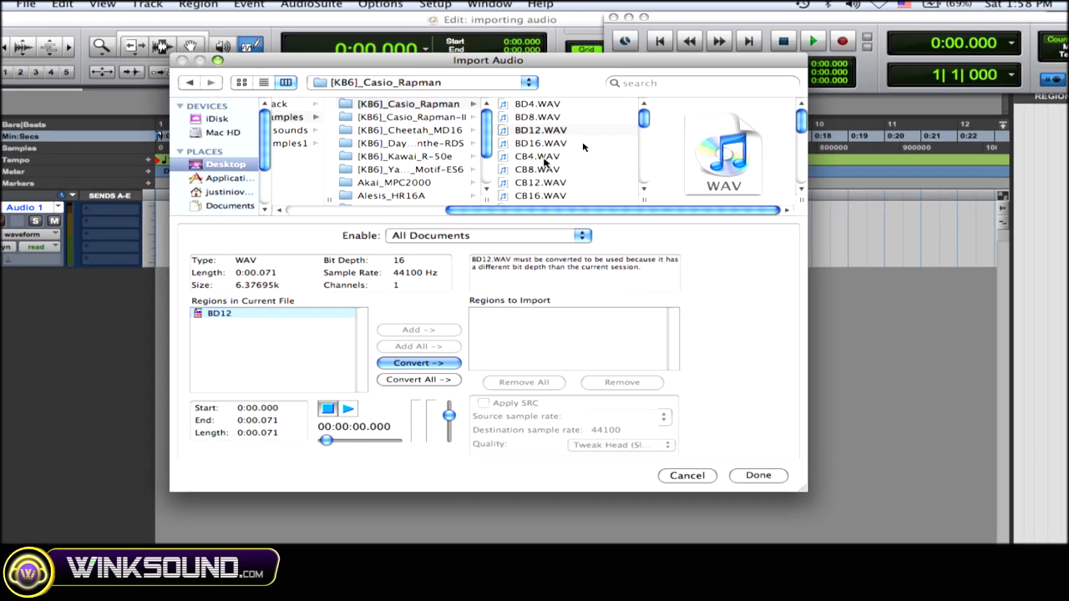
# - Select CB4.WAV, then all eight Rapman samples from BD4 through CB16
pyautogui.click(539, 157)
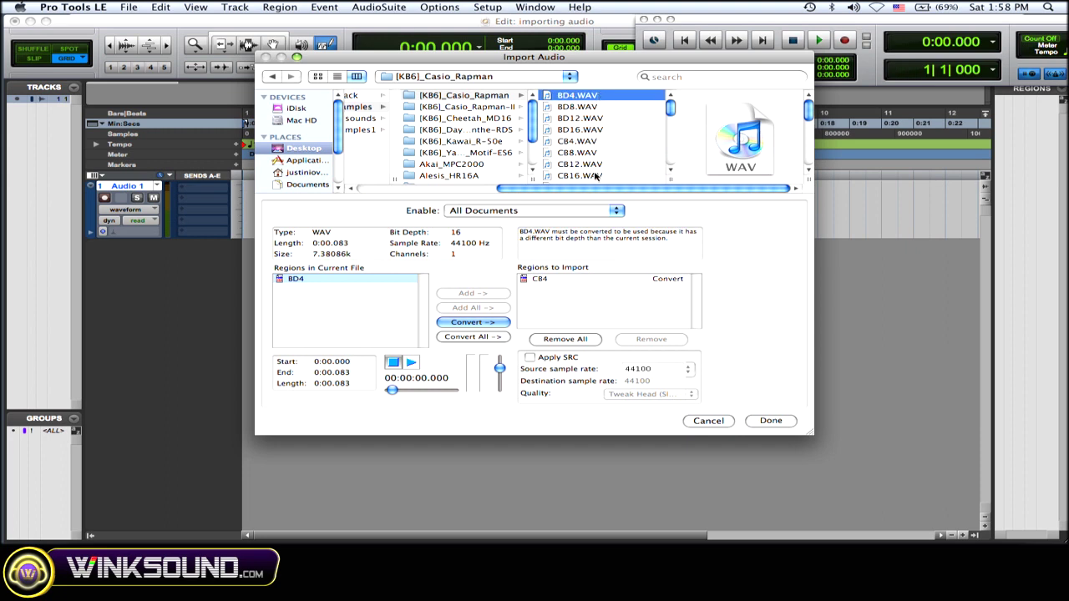
pyautogui.keyDown('shift'); pyautogui.click(596, 176); pyautogui.keyUp('shift')
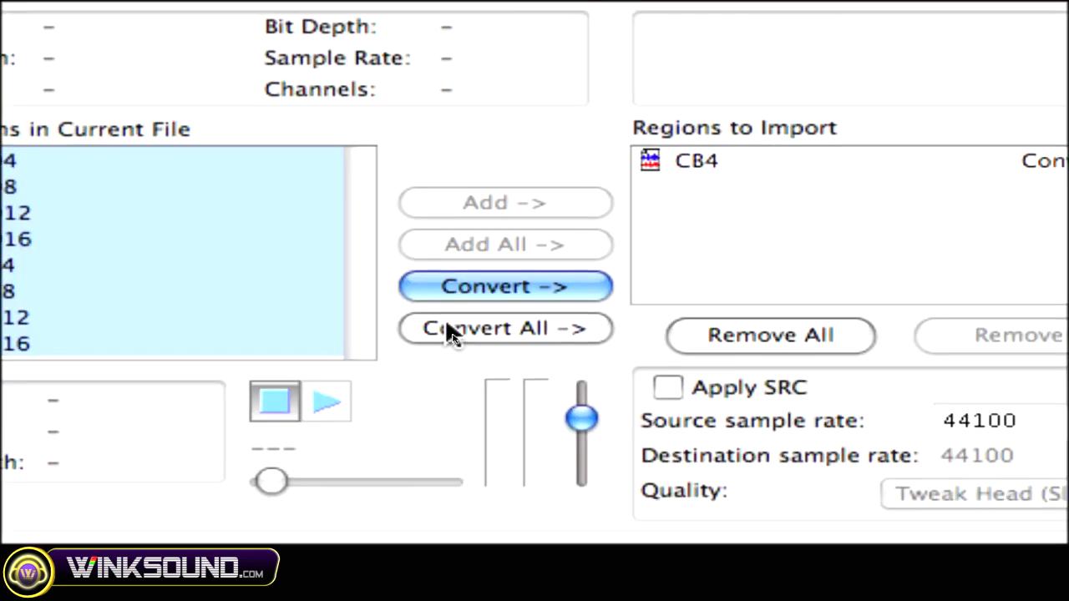
# - Convert all selected samples into Regions to Import, remove BD8, and finish with Done
pyautogui.click(520, 285)
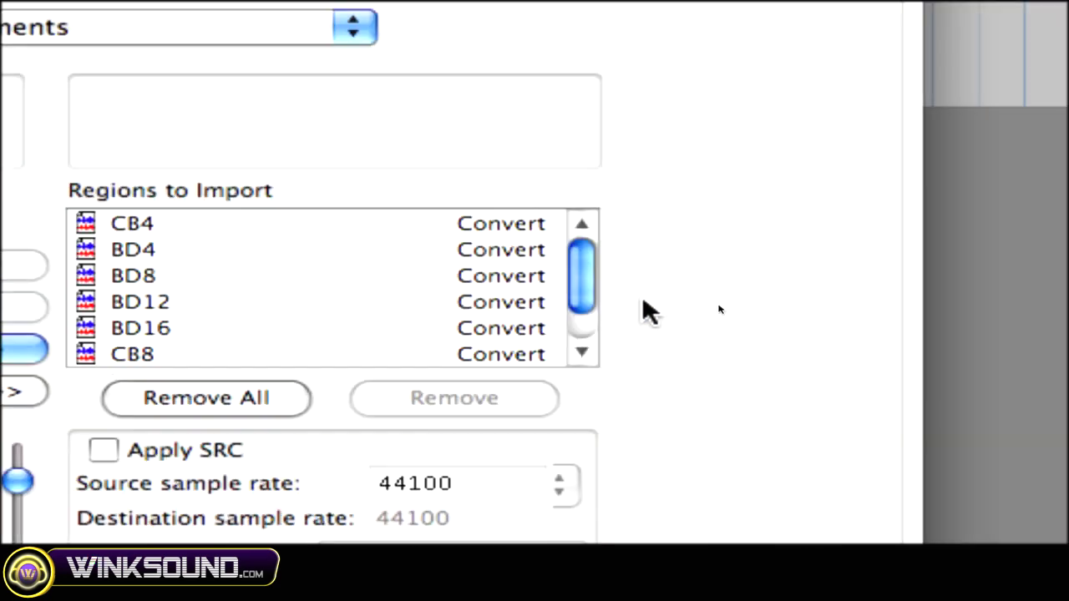
pyautogui.moveTo(582, 280)
pyautogui.mouseDown()
pyautogui.moveTo(585, 293)
pyautogui.moveTo(587, 253)
pyautogui.mouseUp()
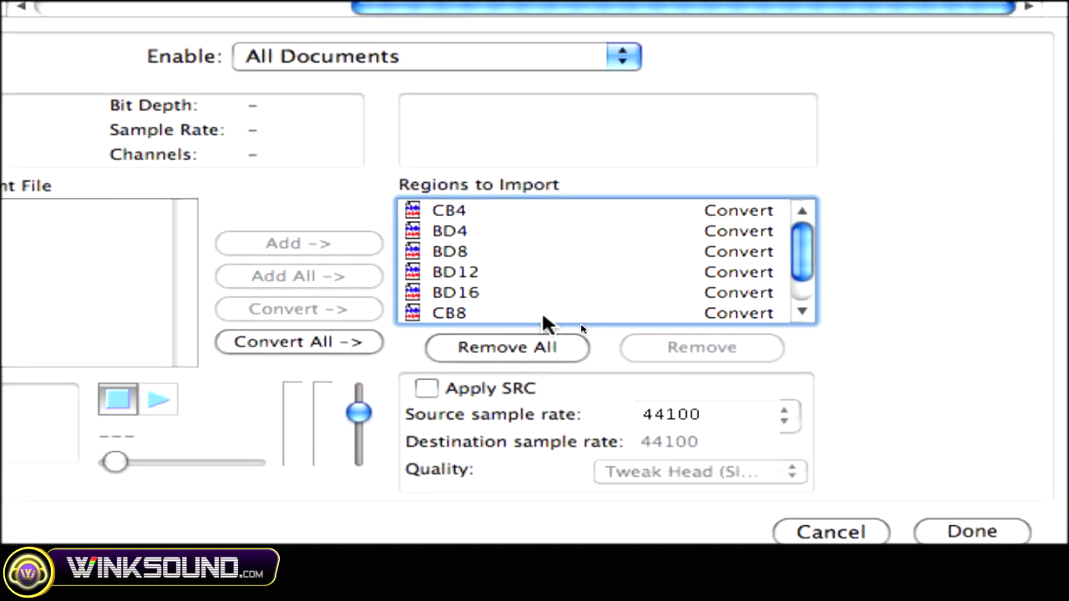
pyautogui.click(550, 251)
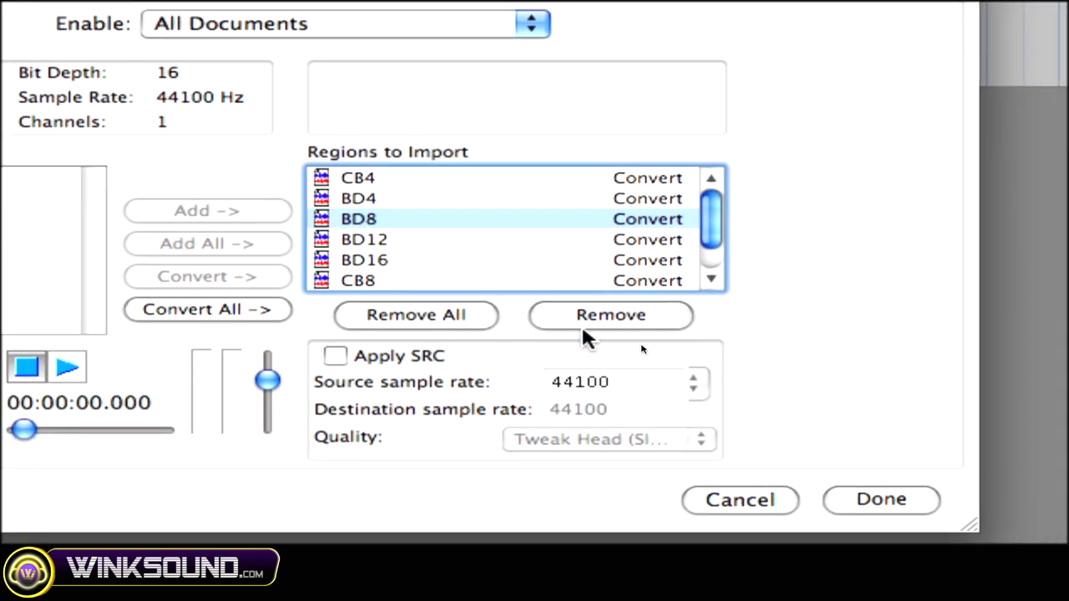
pyautogui.click(589, 327)
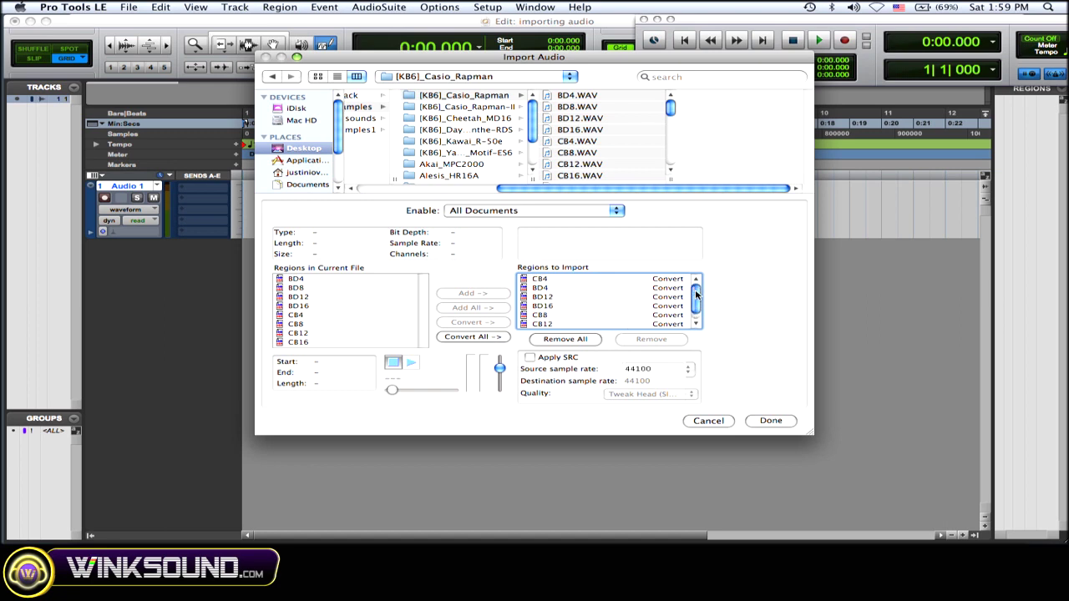
pyautogui.click(769, 422)
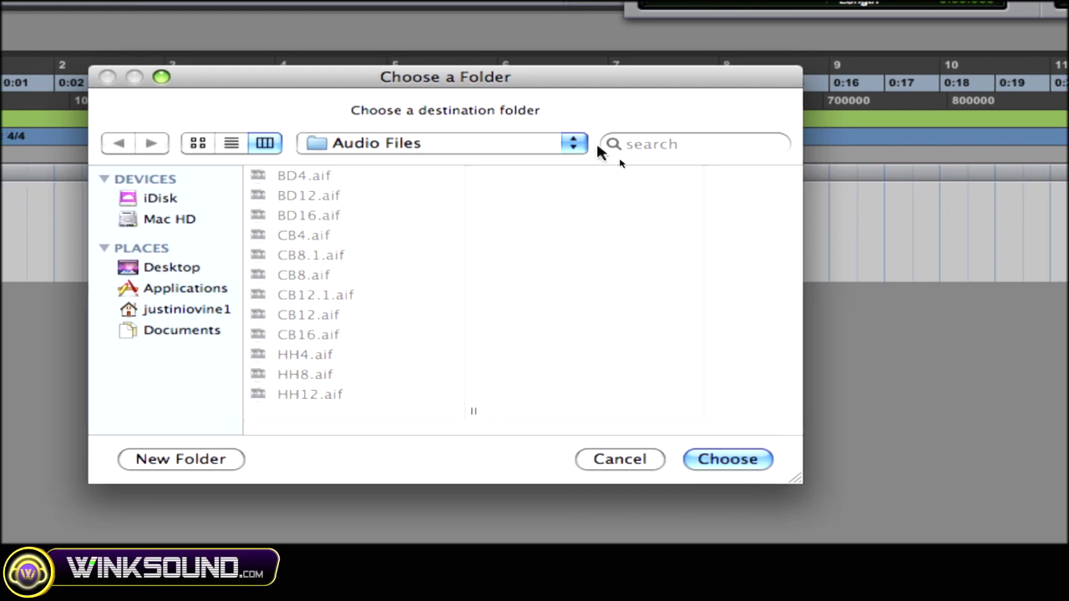
# - Choose the importing audio session's Audio Files folder as the conversion destination
pyautogui.click(583, 144)
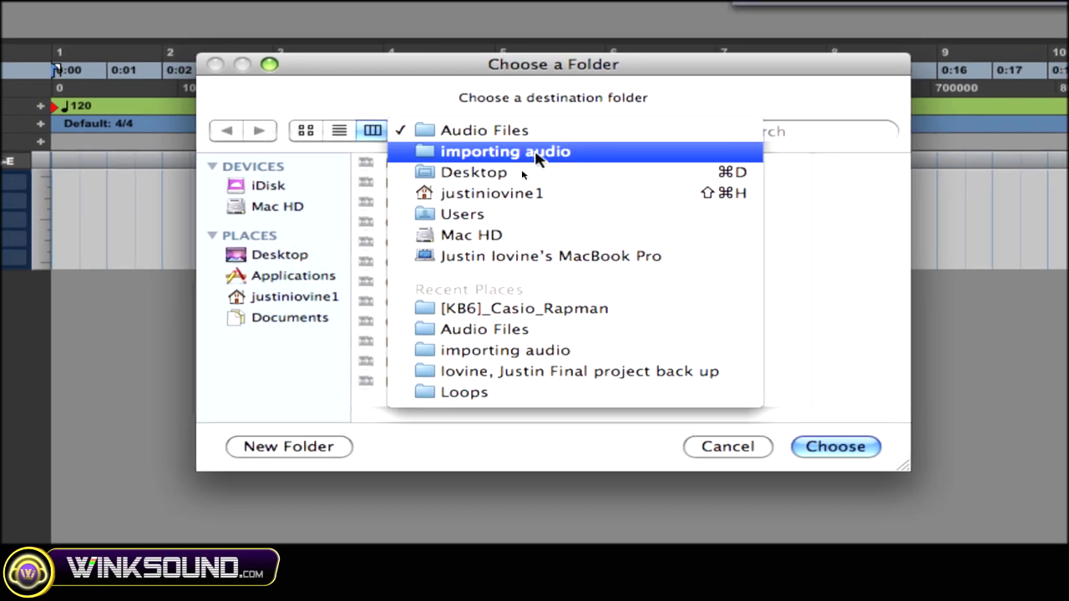
pyautogui.click(537, 155)
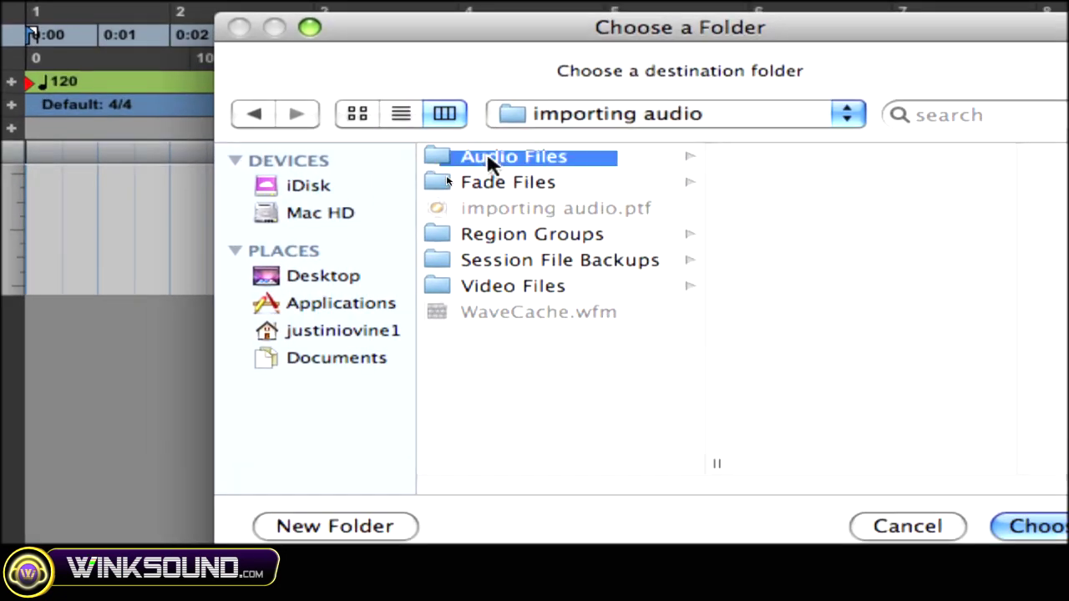
pyautogui.click(489, 157)
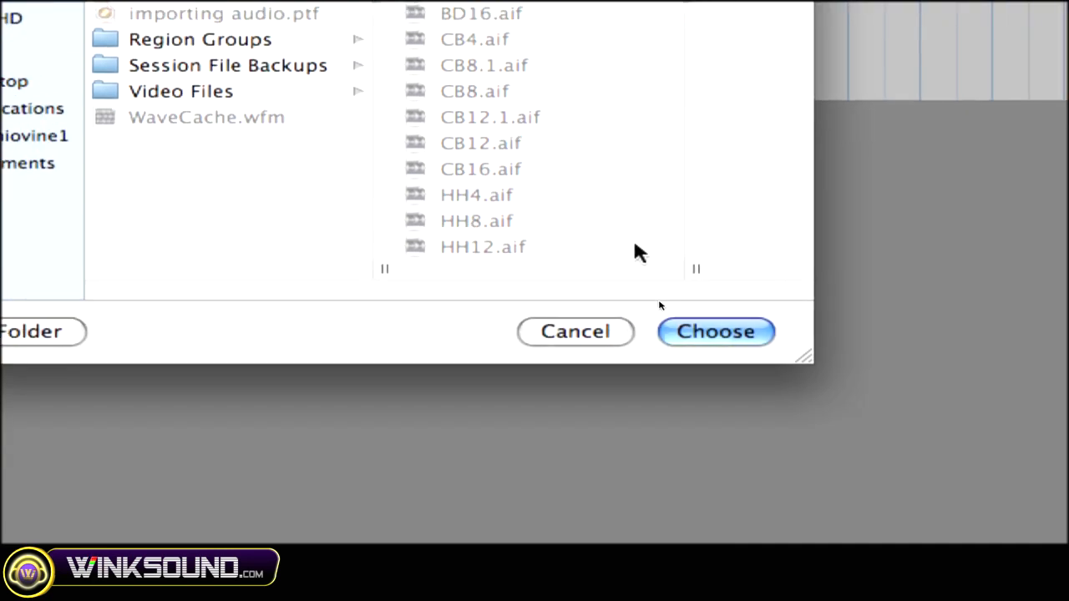
pyautogui.click(716, 332)
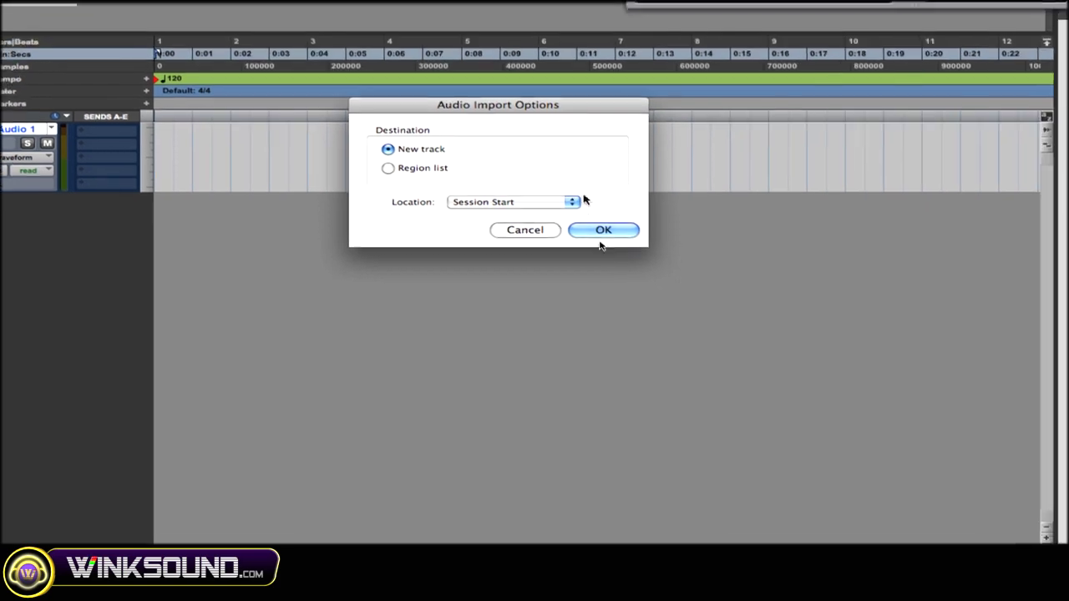
# - Import the converted samples to the Region list with Session Start location
pyautogui.click(577, 200)
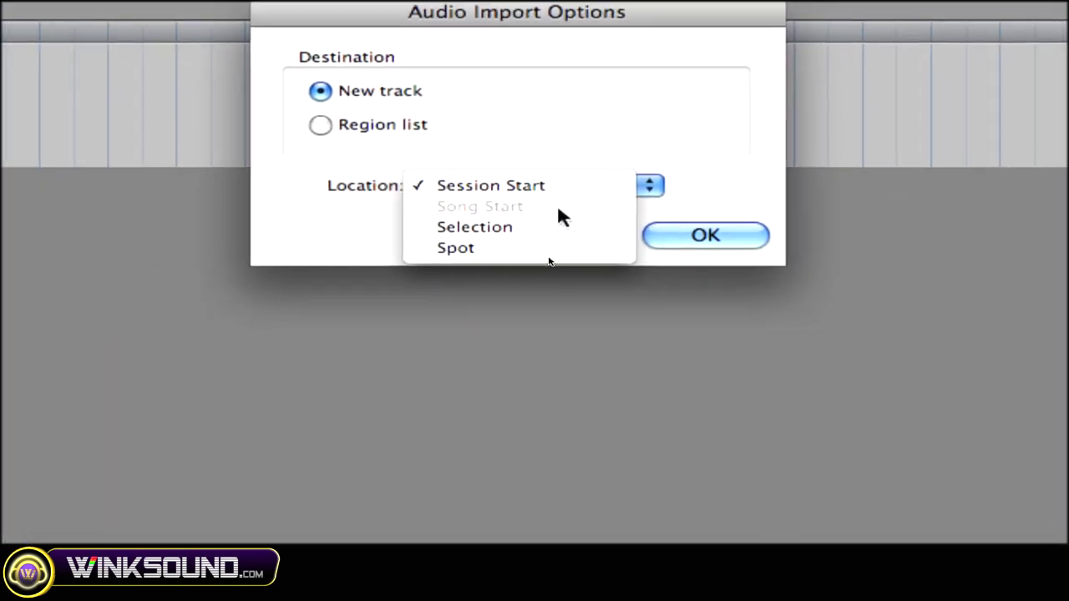
pyautogui.click(623, 193)
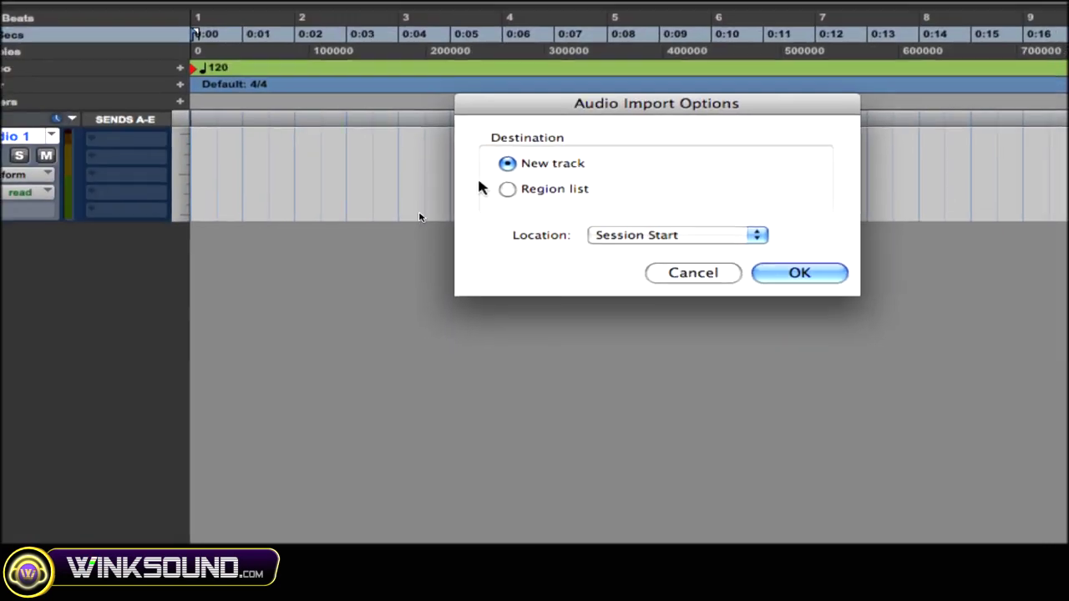
pyautogui.click(328, 159)
pyautogui.click(617, 219)
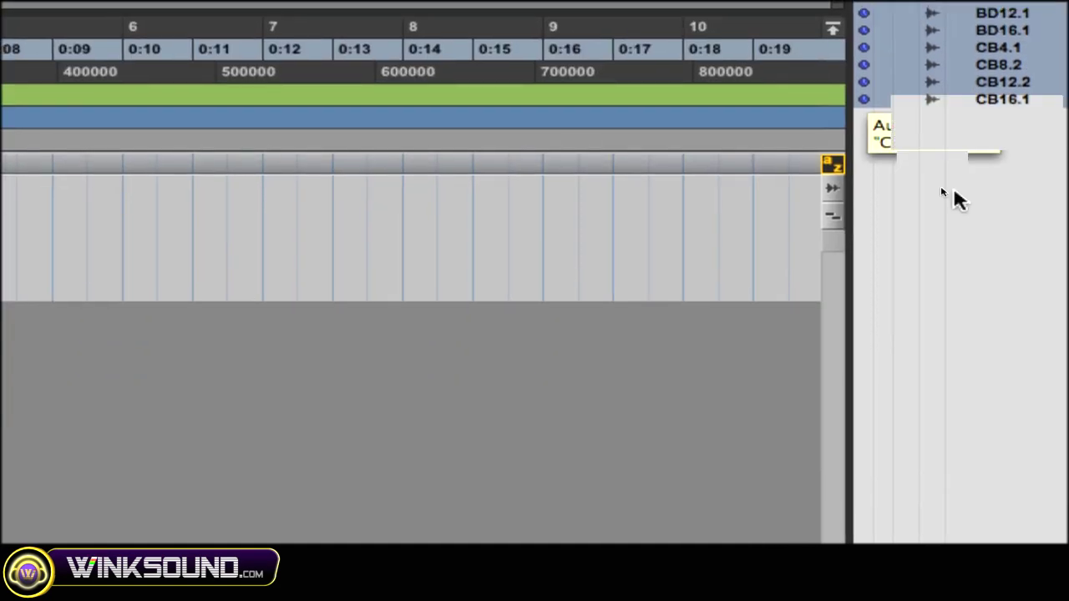
# - Drag CB4.1 onto Audio 1 at session start, zoom in, and drop CB8.2 onto a new track
pyautogui.click(883, 294)
pyautogui.moveTo(960, 147); pyautogui.dragTo(547, 211)
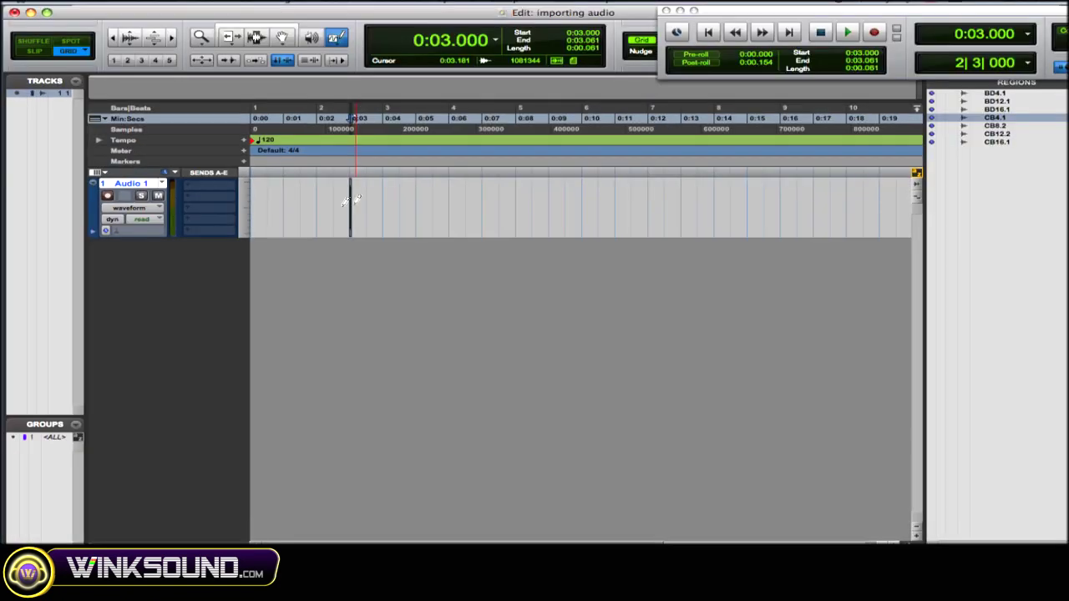
pyautogui.press('Return')
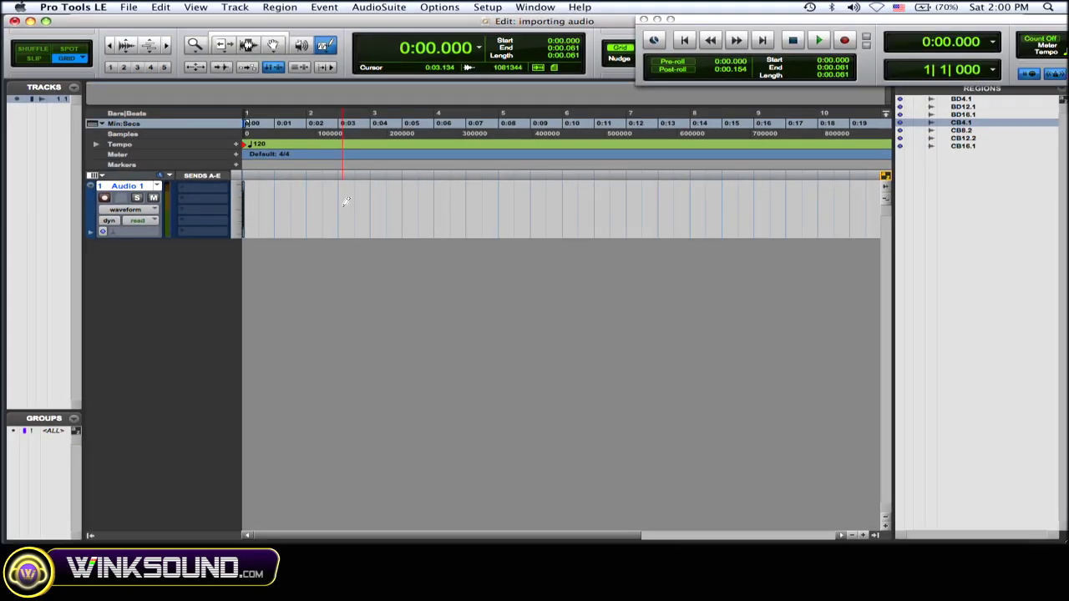
pyautogui.press('super+bracketright')
pyautogui.press('super+bracketright')
pyautogui.press('super+bracketright')
pyautogui.press('super+bracketright')
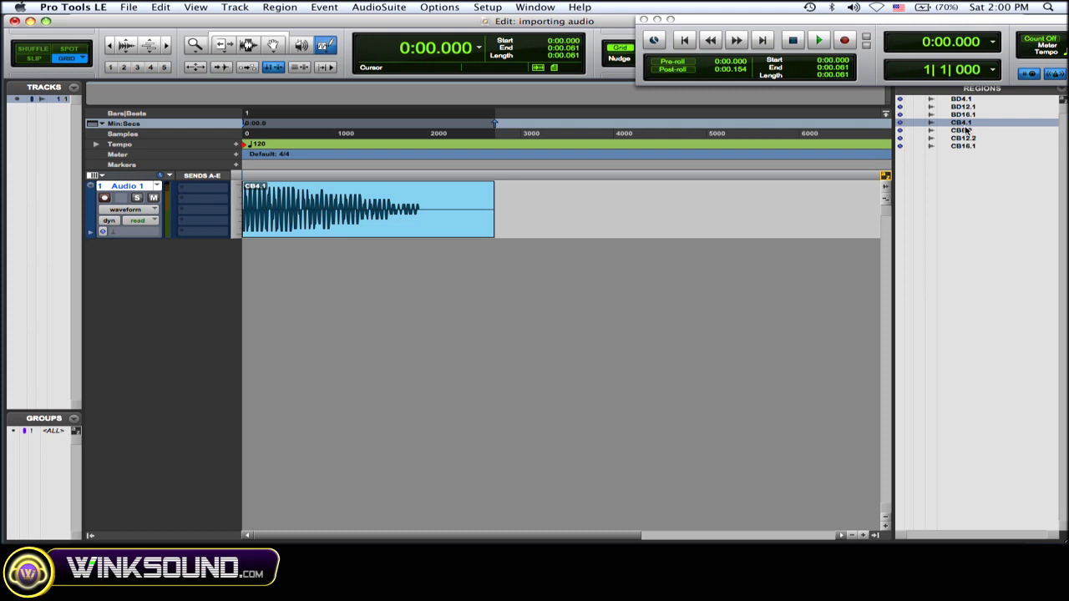
pyautogui.moveTo(938, 148); pyautogui.dragTo(376, 208)
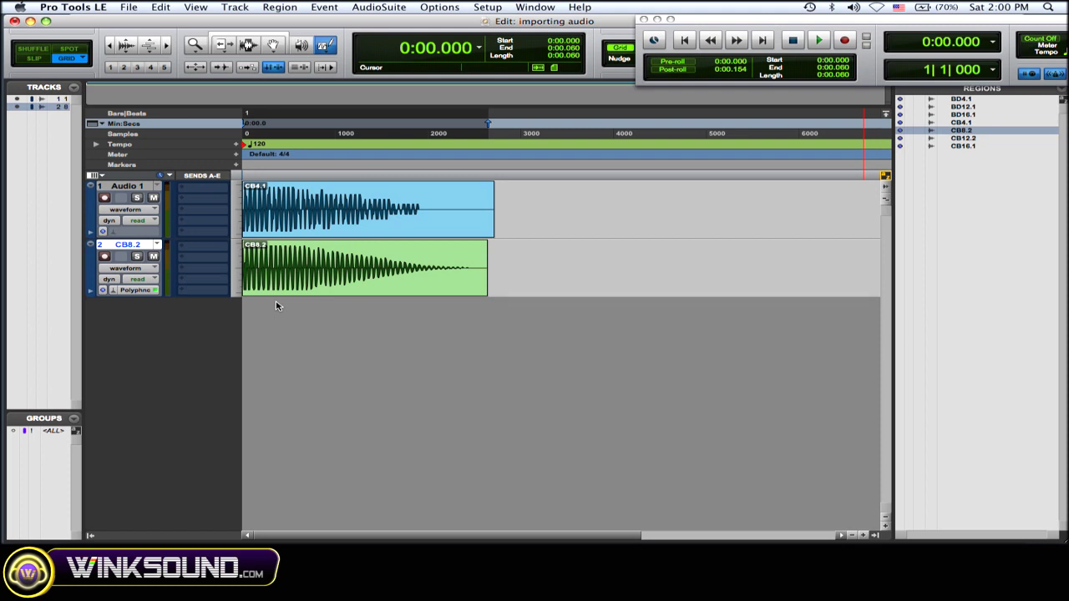
# - Reopen Import Audio and queue BD8, BD16, CB8 and CB12 for conversion
pyautogui.click(131, 6)
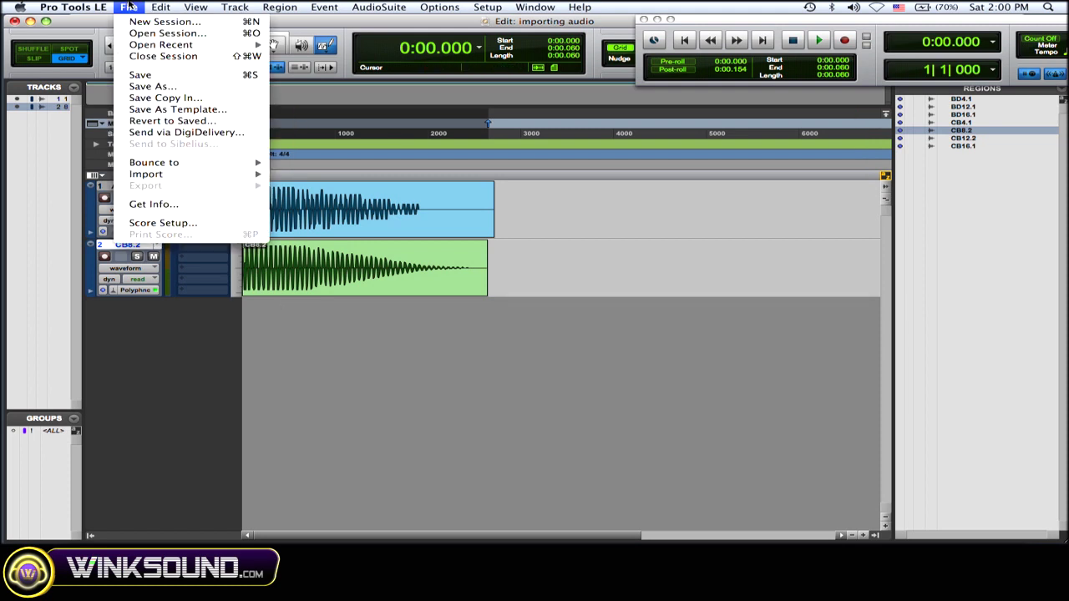
pyautogui.moveTo(167, 174)
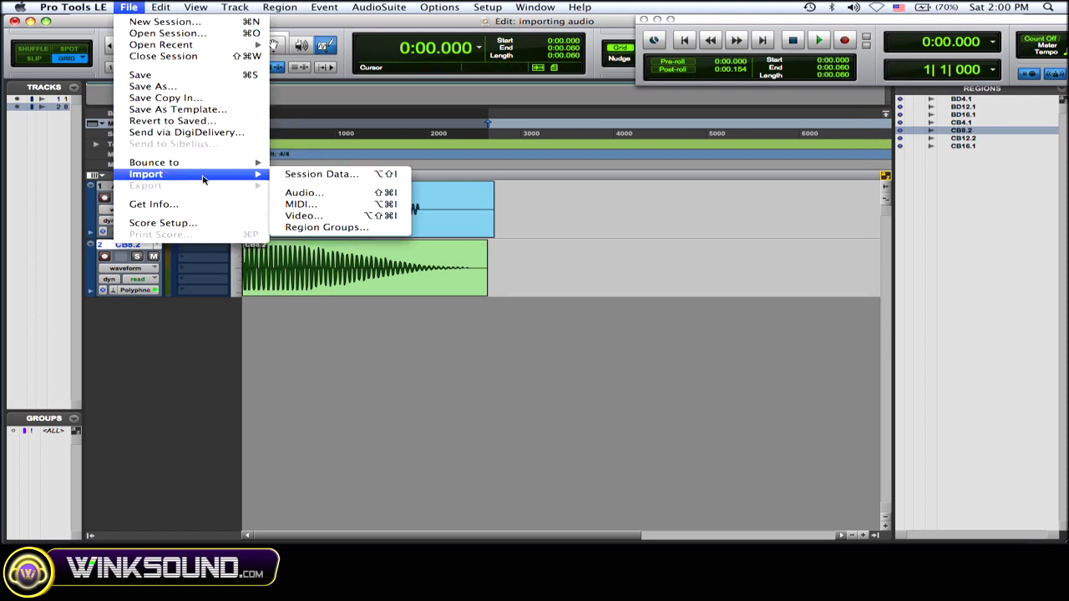
pyautogui.click(305, 193)
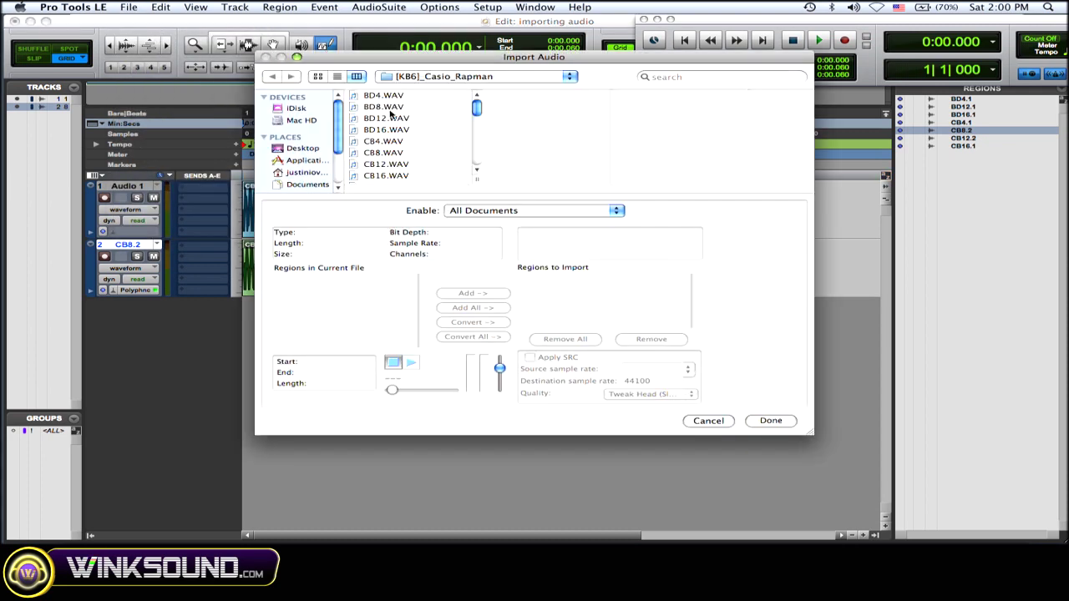
pyautogui.doubleClick(389, 108)
pyautogui.doubleClick(390, 129)
pyautogui.doubleClick(389, 153)
pyautogui.click(386, 164)
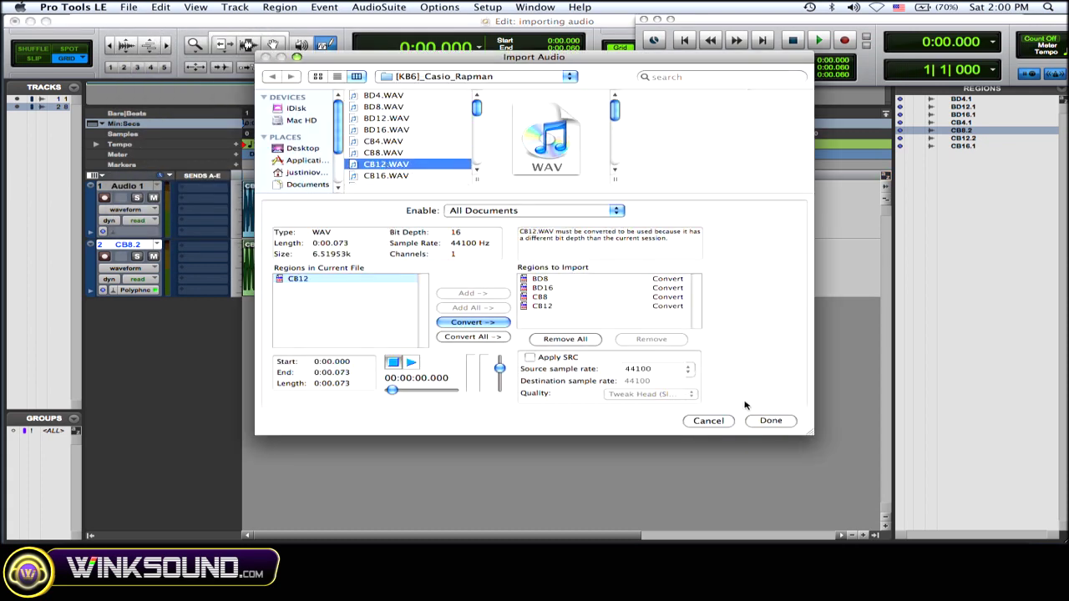
# - Convert them into Audio Files and import each onto its own new track
pyautogui.click(770, 421)
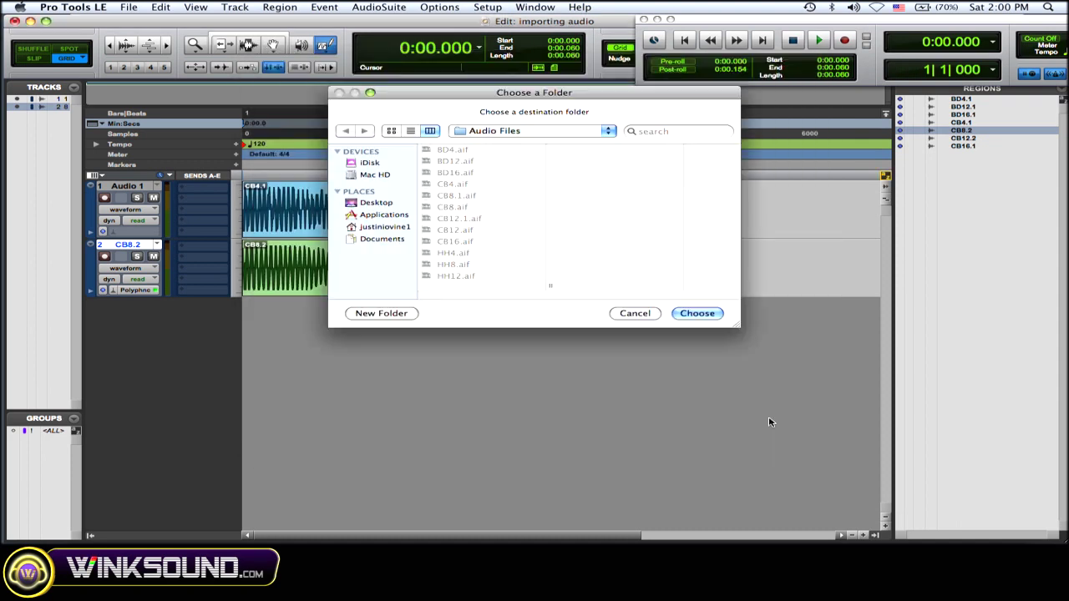
pyautogui.click(697, 314)
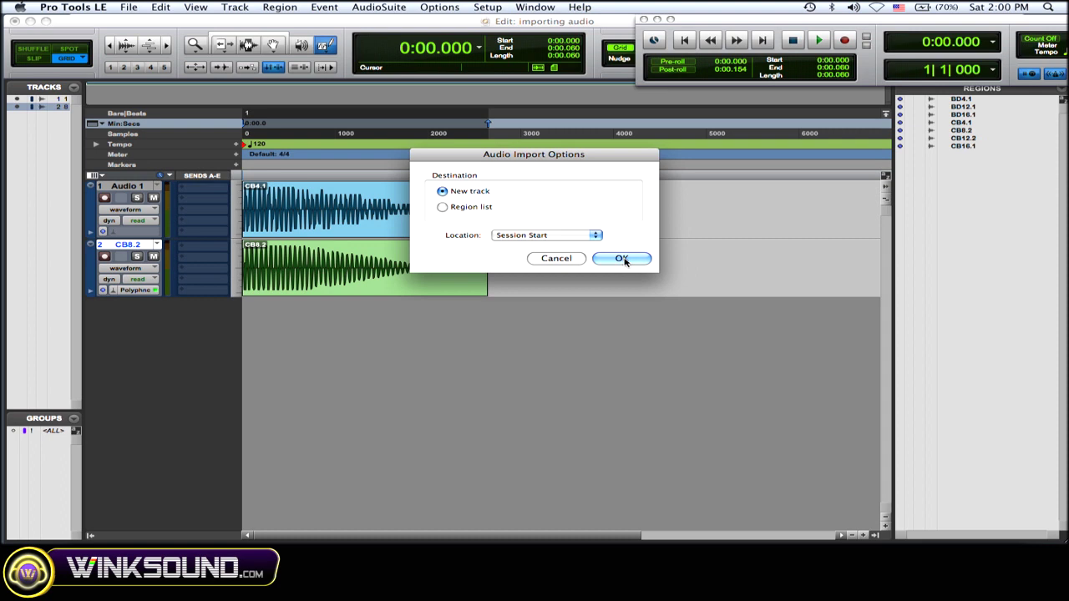
pyautogui.click(622, 259)
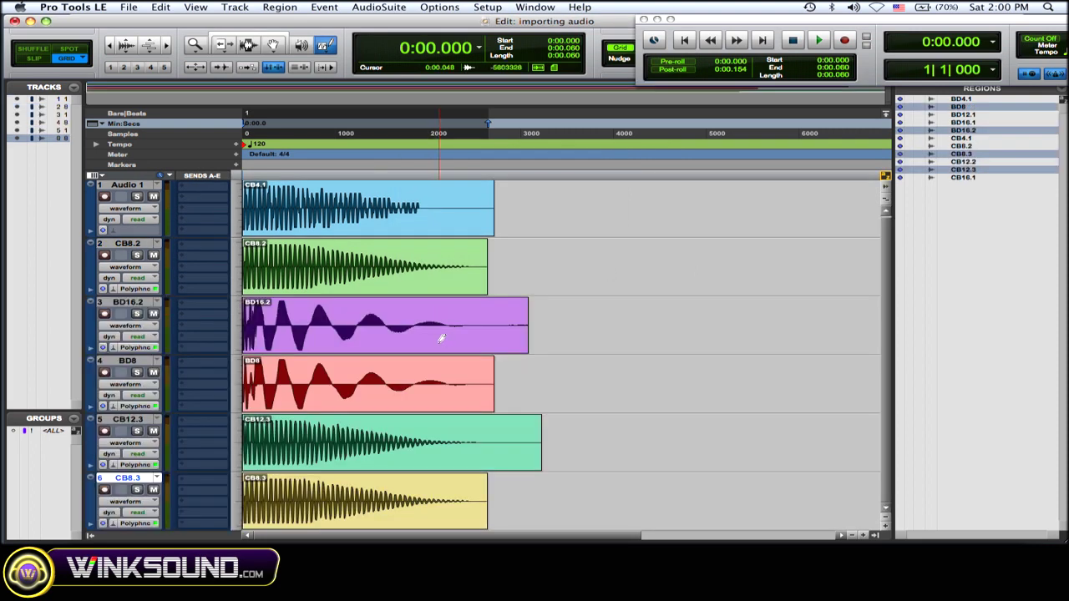